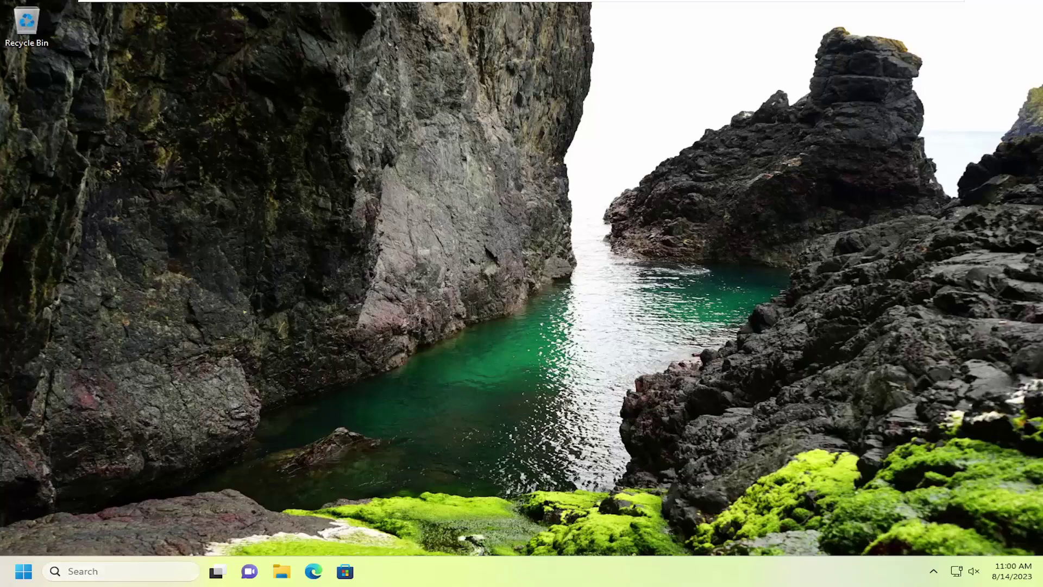
# Step: Search for regedit and launch Registry Editor as administrator
pyautogui.click(122, 570)
pyautogui.write('regedit')
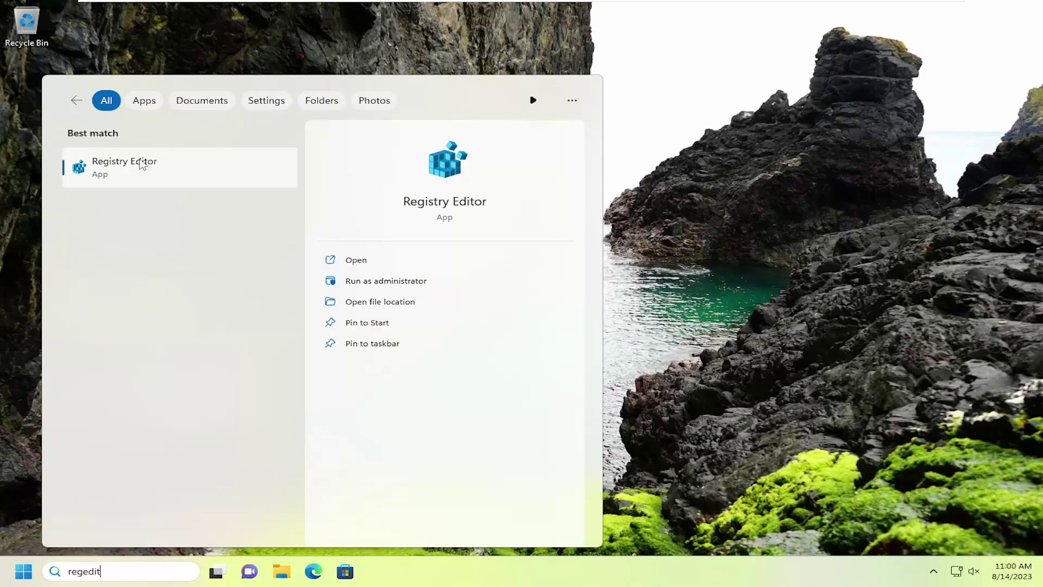
pyautogui.rightClick(147, 165)
pyautogui.click(204, 175)
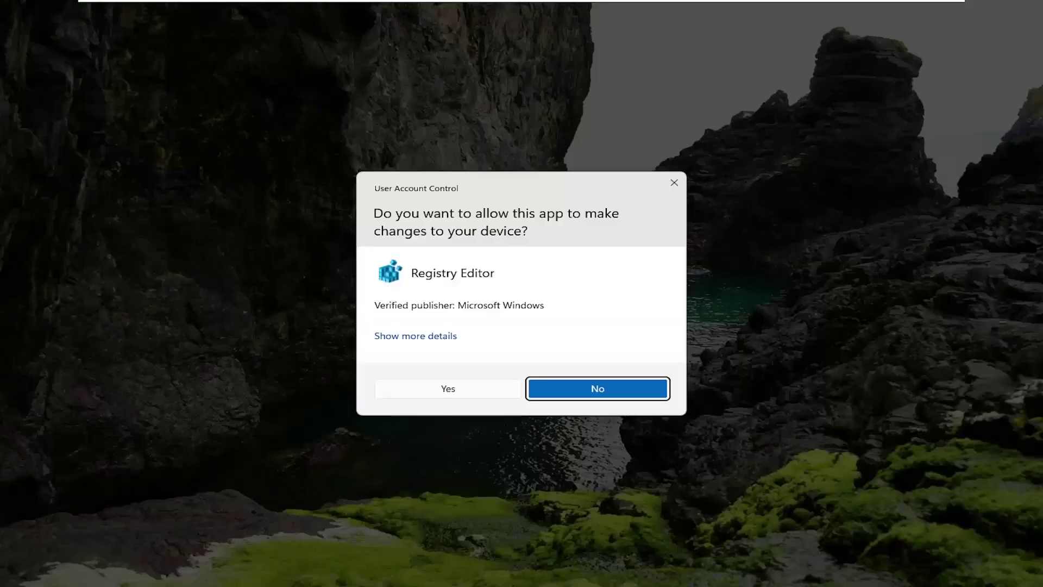
# Step: Approve the elevation prompt, cancel the File > Import dialog, and close Registry Editor
pyautogui.click(463, 389)
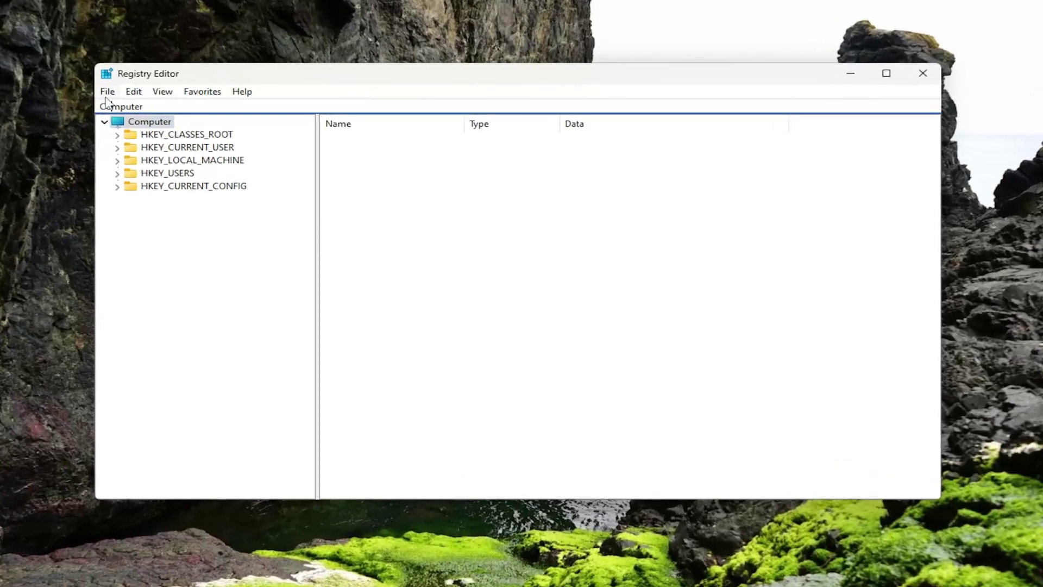
pyautogui.click(151, 91)
pyautogui.click(130, 108)
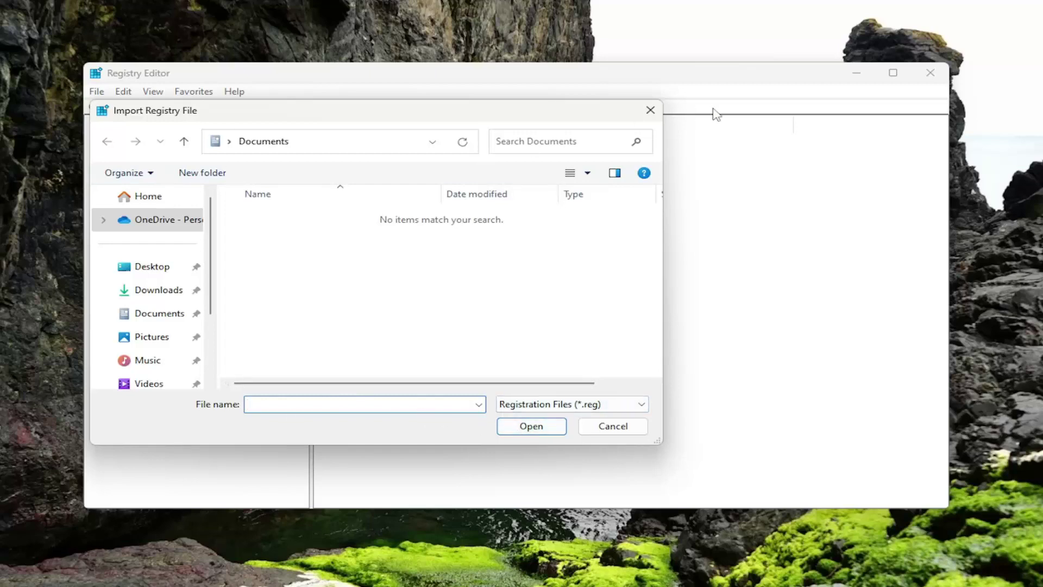
pyautogui.click(650, 109)
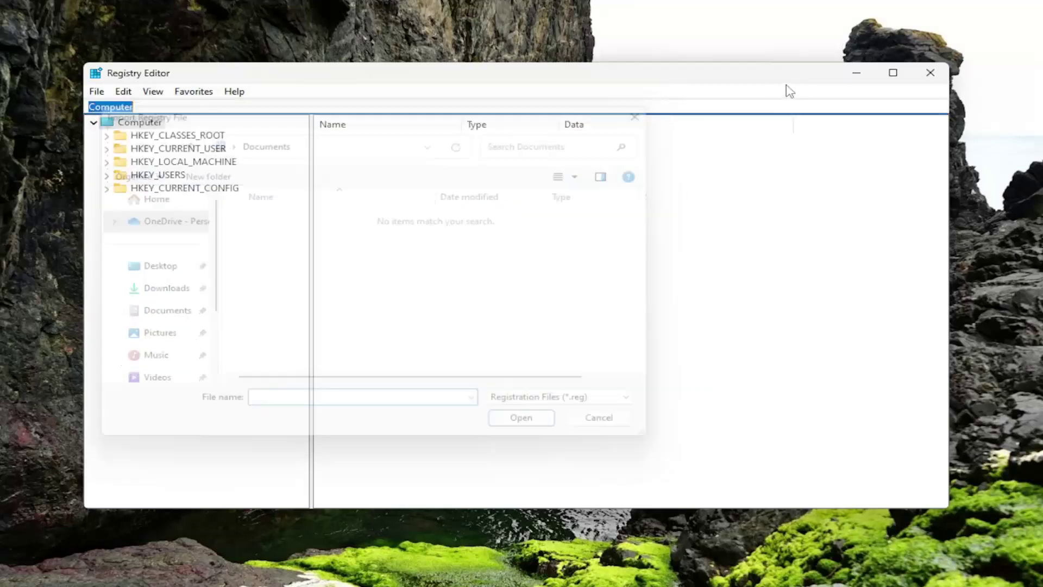
pyautogui.click(930, 73)
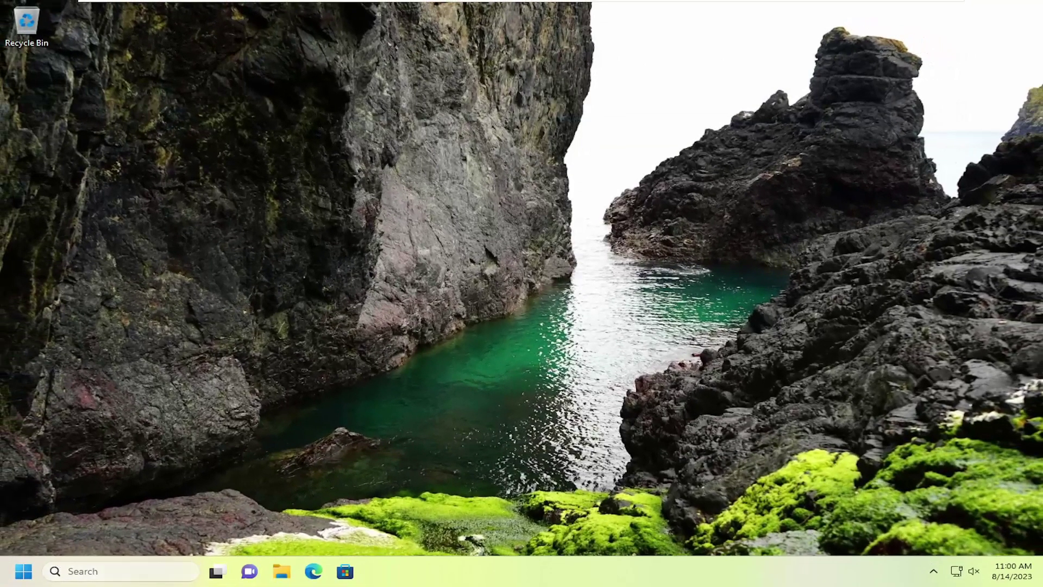
# Step: Search for cmd and launch Command Prompt as administrator
pyautogui.click(107, 571)
pyautogui.write('cmd')
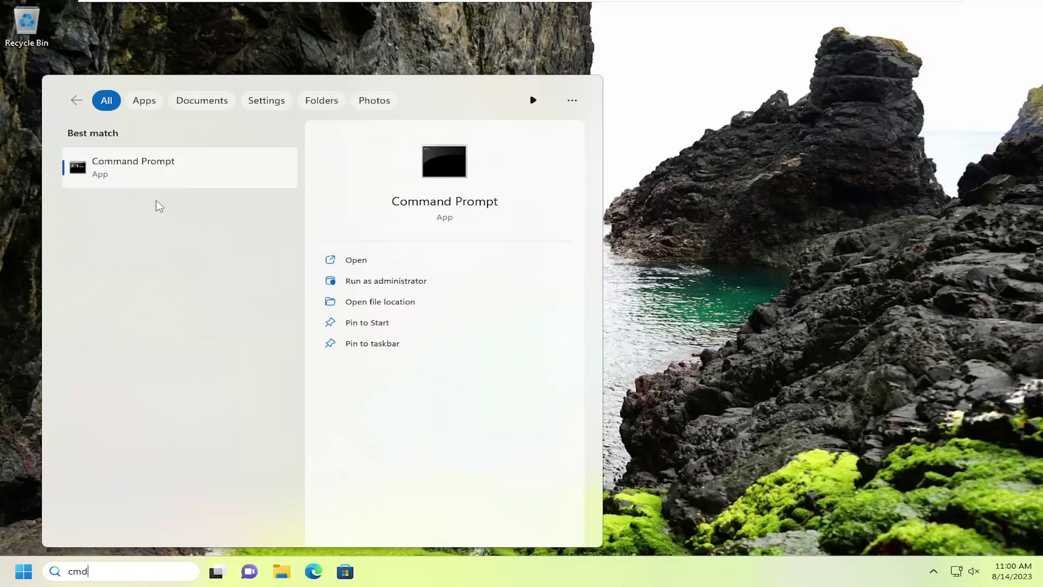
pyautogui.rightClick(129, 160)
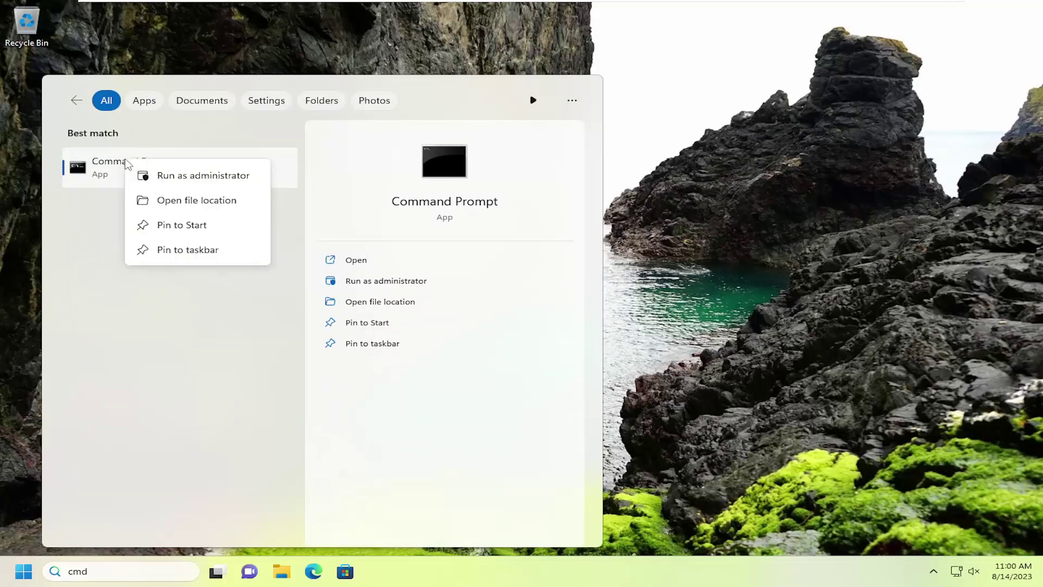
pyautogui.click(203, 176)
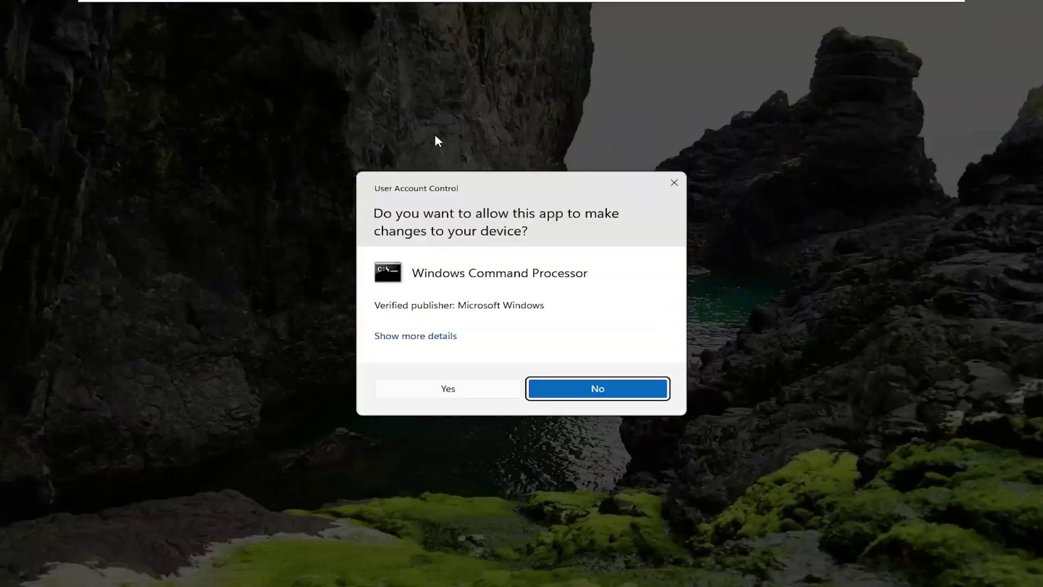
# Step: Approve elevation, then paste and run the DISM RestoreHealth command with a local source
pyautogui.click(440, 391)
pyautogui.moveTo(389, 33); pyautogui.dragTo(482, 80)
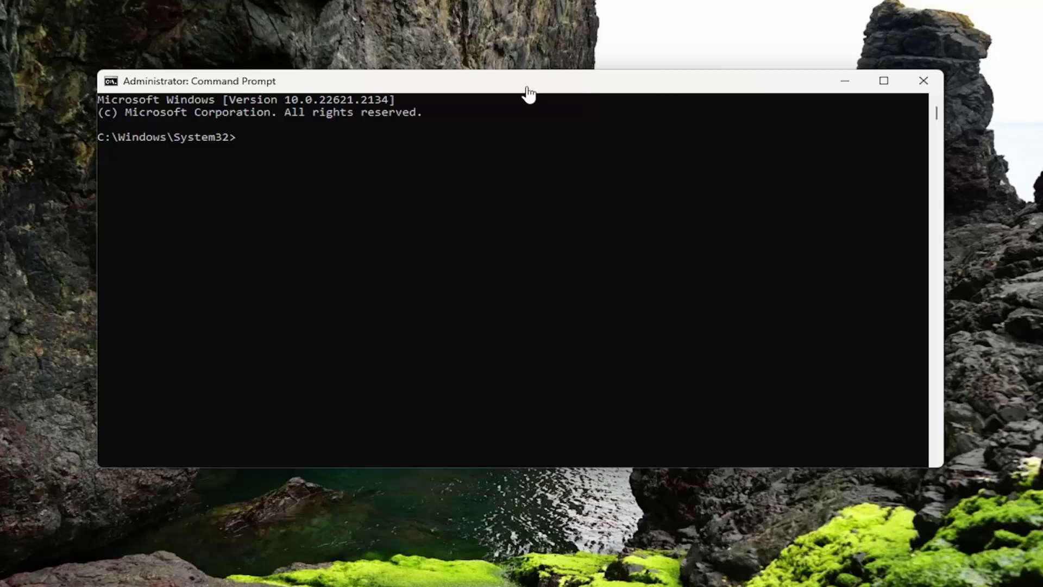
pyautogui.rightClick(420, 87)
pyautogui.moveTo(459, 202)
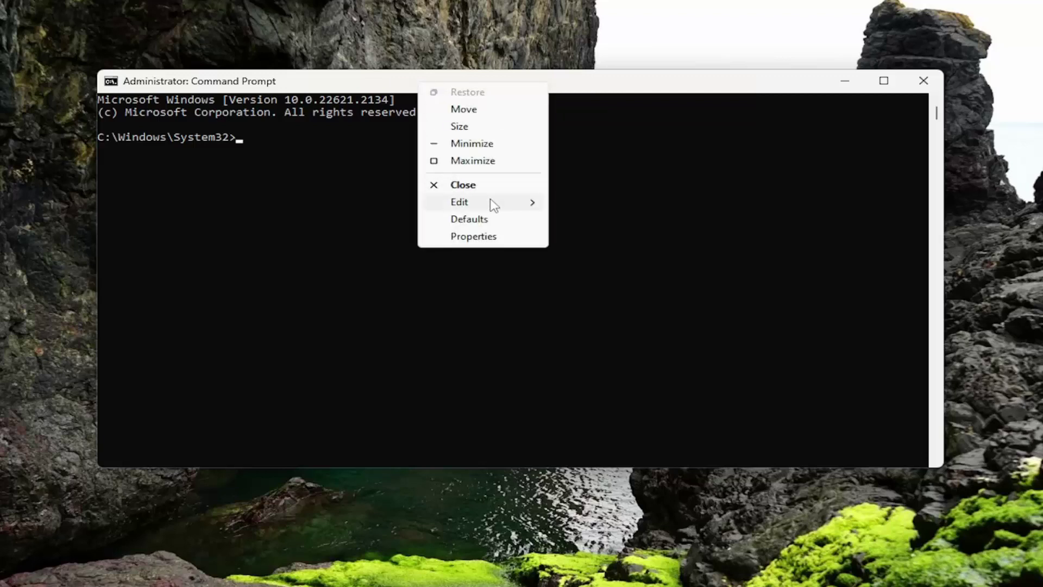
pyautogui.click(590, 237)
pyautogui.press('Return')
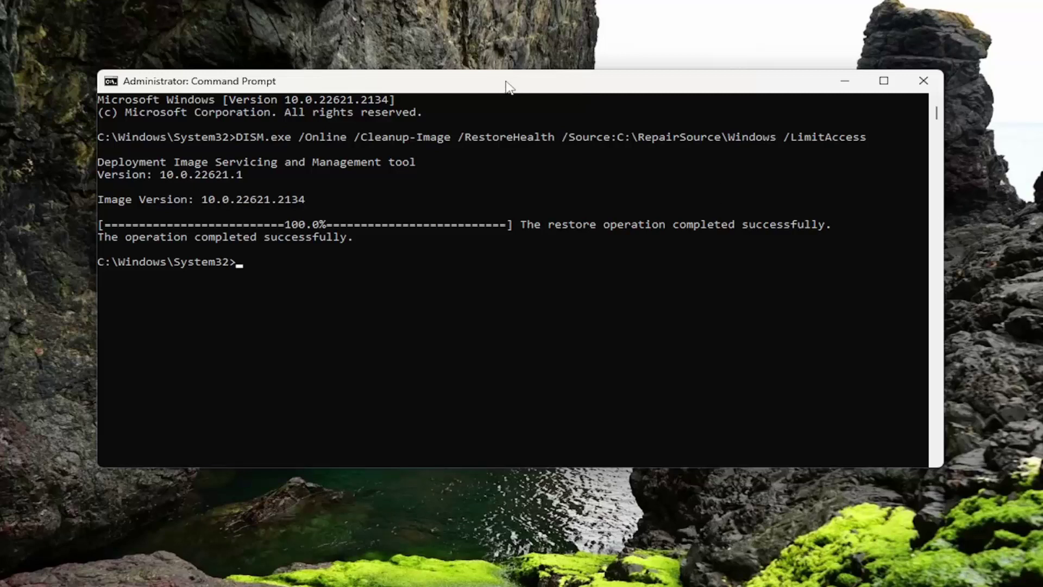
# Step: Paste and run sfc /scannow from the title-bar Edit menu
pyautogui.rightClick(477, 83)
pyautogui.moveTo(516, 200)
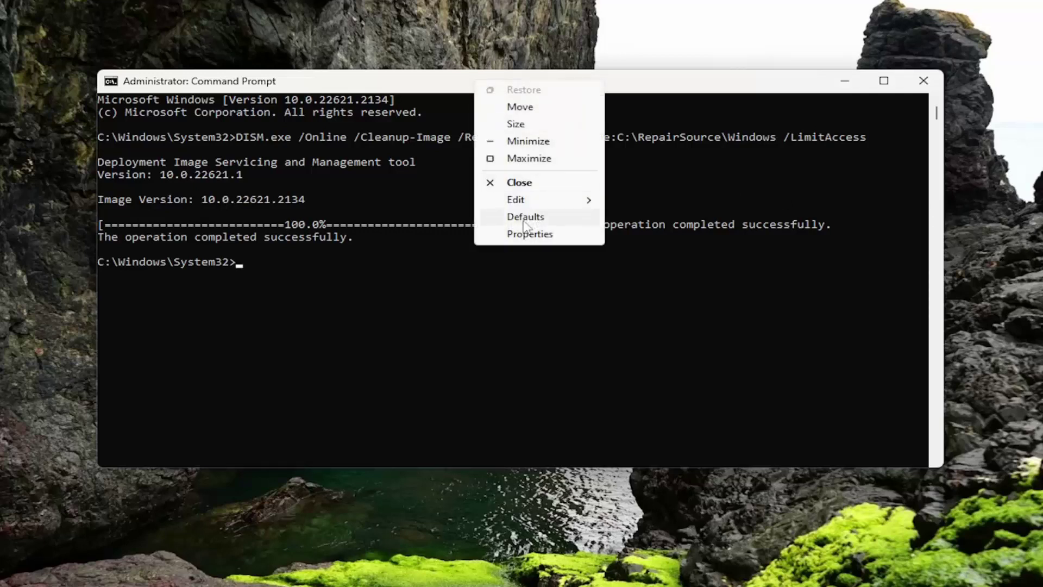
pyautogui.click(644, 235)
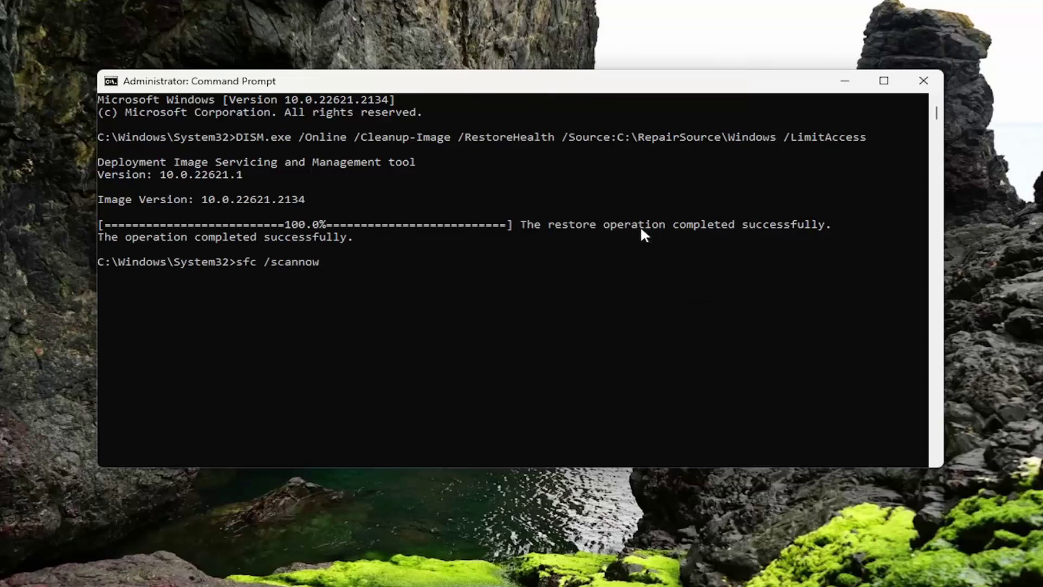
pyautogui.press('Return')
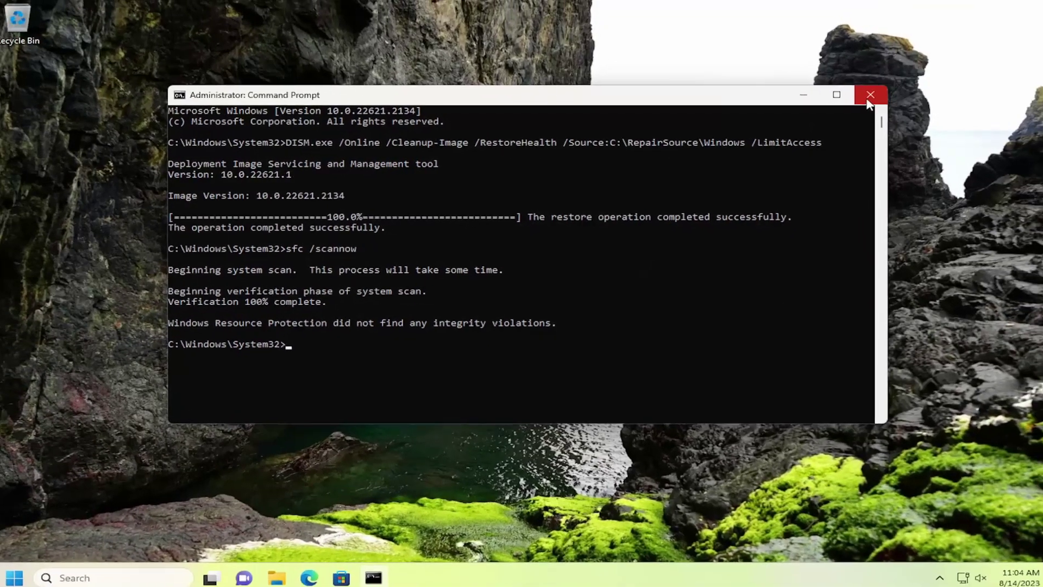
# Step: Close Command Prompt and choose Restart from the Start button's shut down options
pyautogui.click(884, 91)
pyautogui.rightClick(23, 570)
pyautogui.click(69, 514)
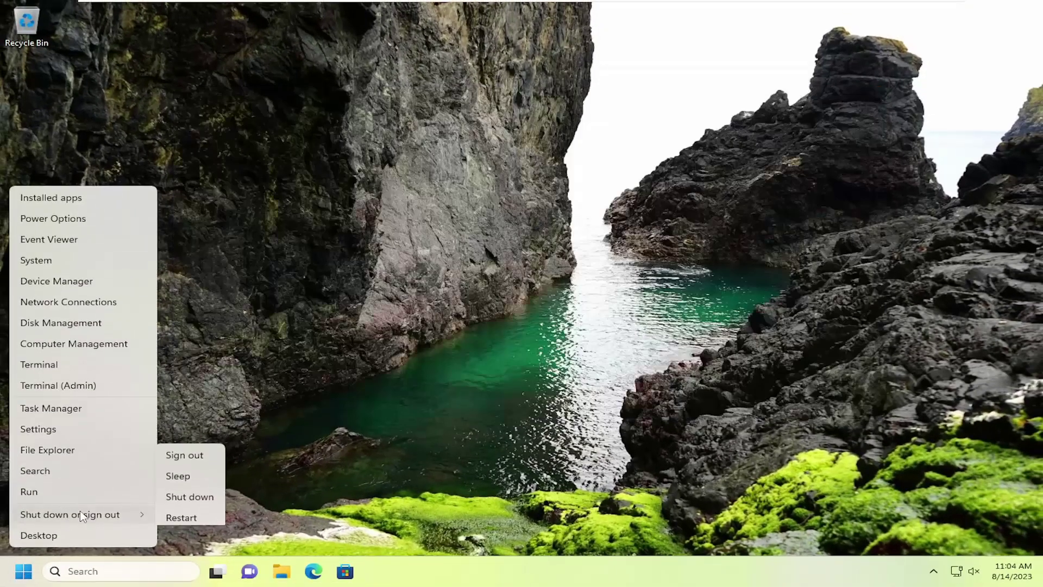